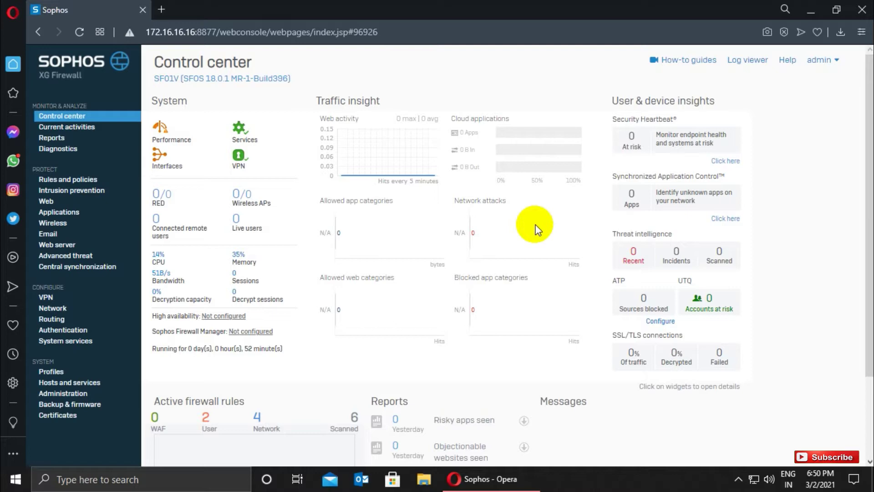
{"action": "left_click", "coordinate": [165, 9]}
{"action": "type", "text": "ht"}
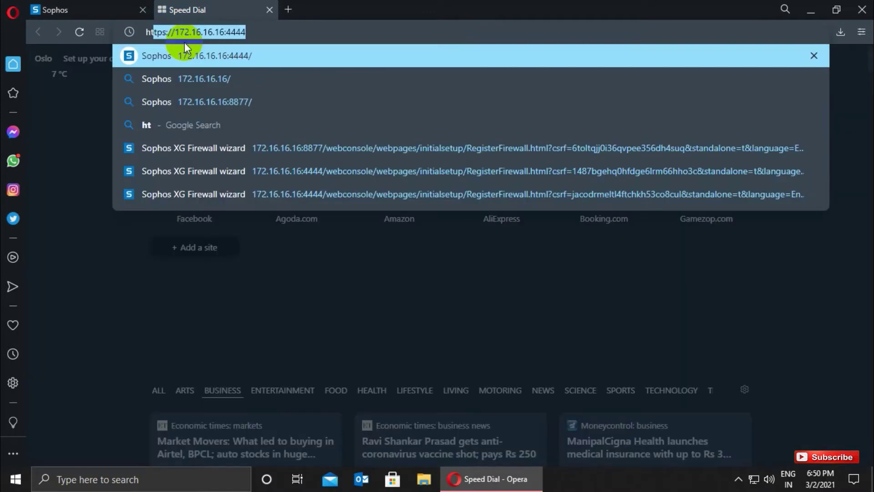
{"action": "type", "text": "tps://172.16.16.16:"}
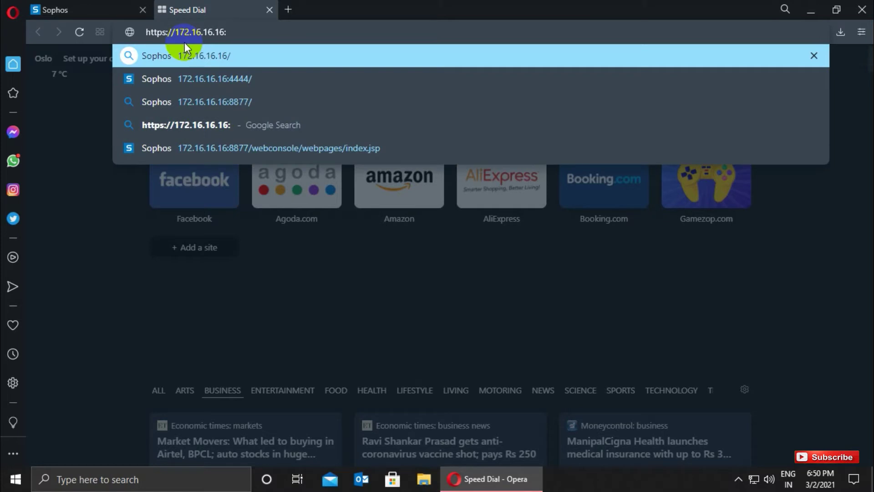
{"action": "type", "text": "44"}
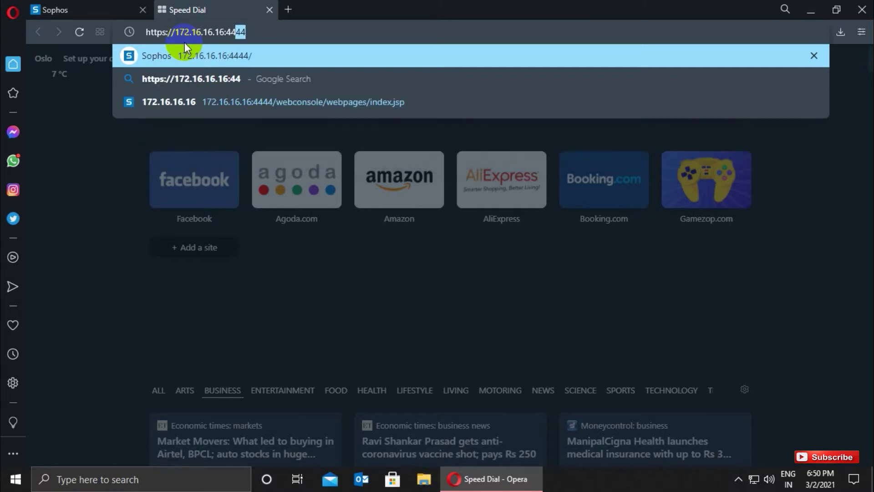
{"action": "type", "text": "3"}
{"action": "key", "text": "Return"}
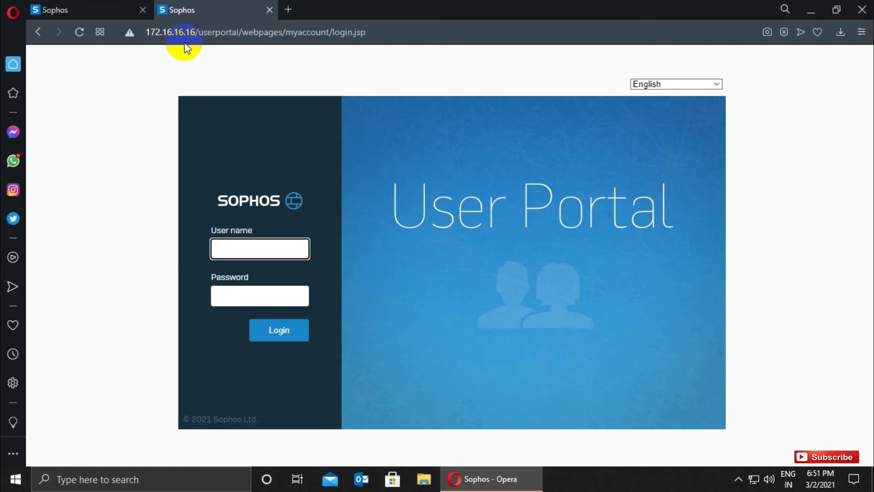
- Return to the firewall web console and open the Admin settings page of Administration
{"action": "left_click", "coordinate": [104, 8]}
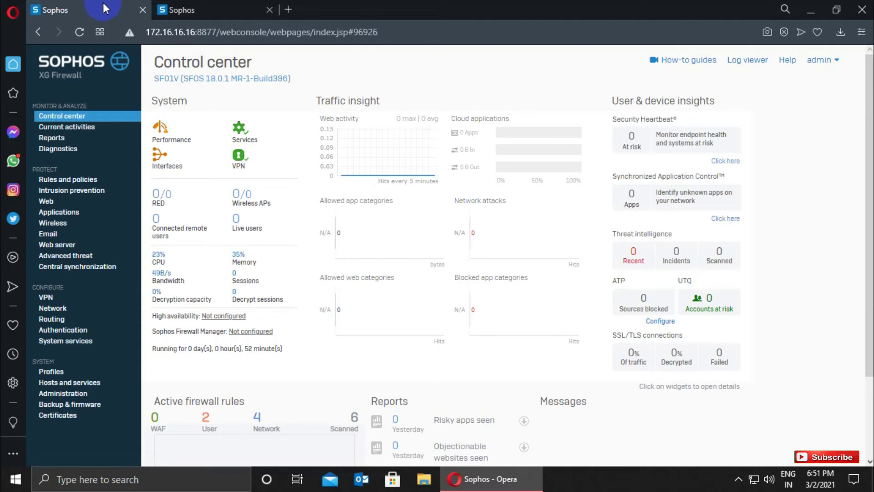
{"action": "left_click", "coordinate": [67, 394]}
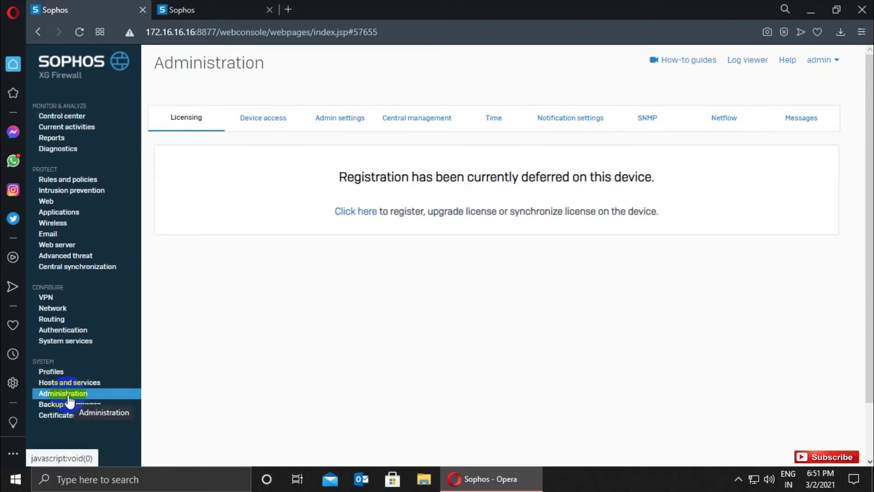
{"action": "left_click", "coordinate": [336, 119]}
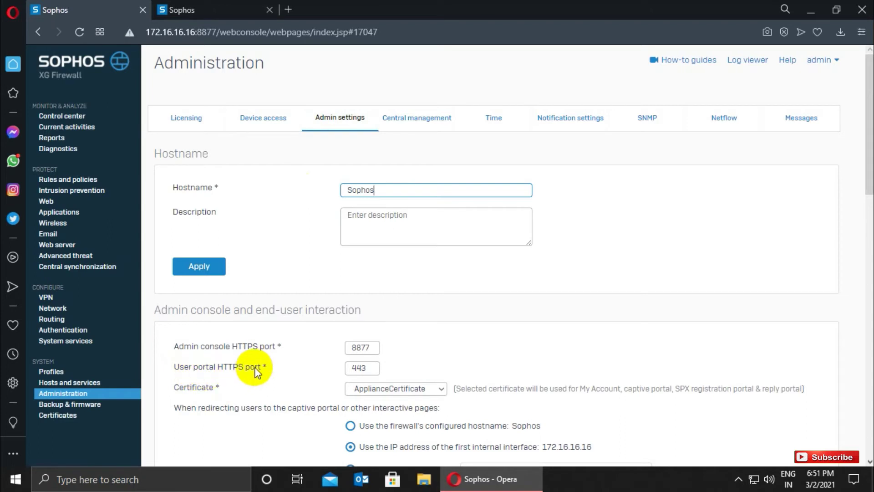
- Set the user portal HTTPS port to 223, then apply and confirm the admin console settings update
{"action": "left_click", "coordinate": [373, 369]}
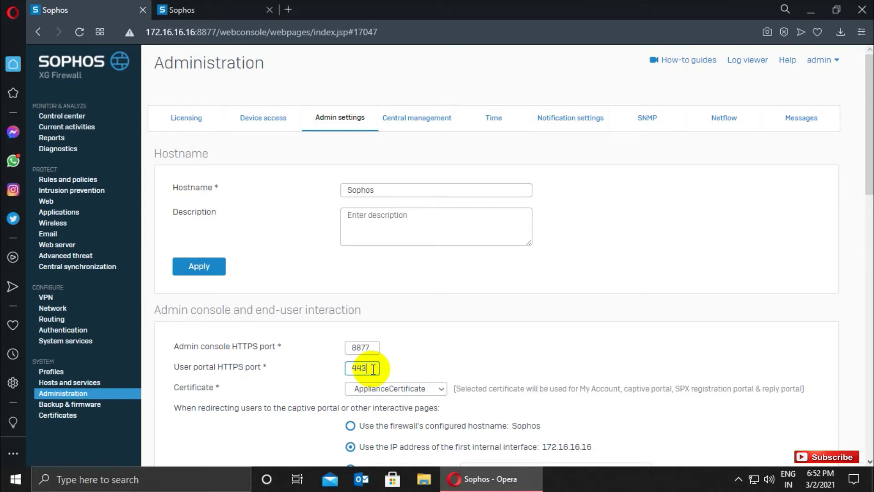
{"action": "left_click", "coordinate": [204, 6]}
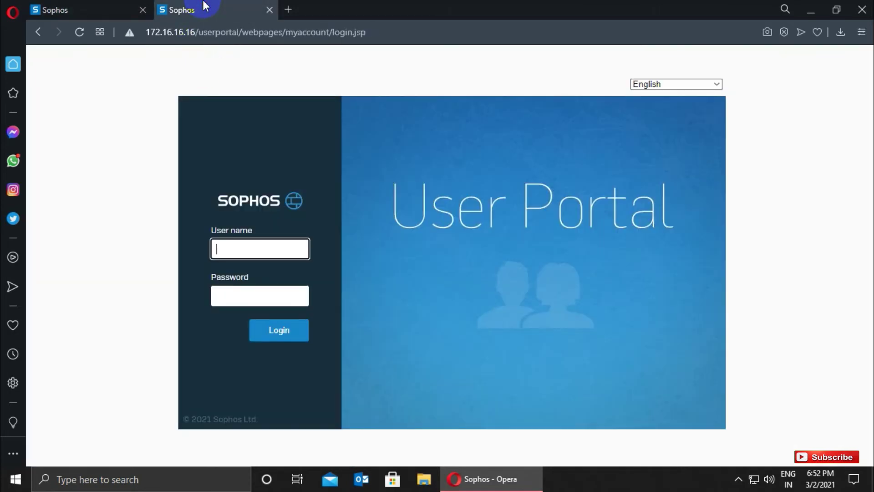
{"action": "left_click", "coordinate": [117, 2]}
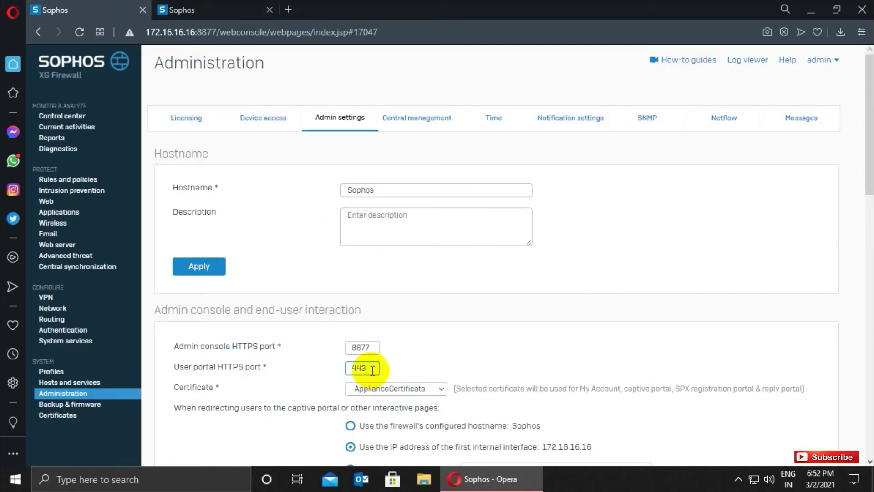
{"action": "key", "text": "BackSpace"}
{"action": "key", "text": "BackSpace"}
{"action": "key", "text": "BackSpace"}
{"action": "type", "text": "223"}
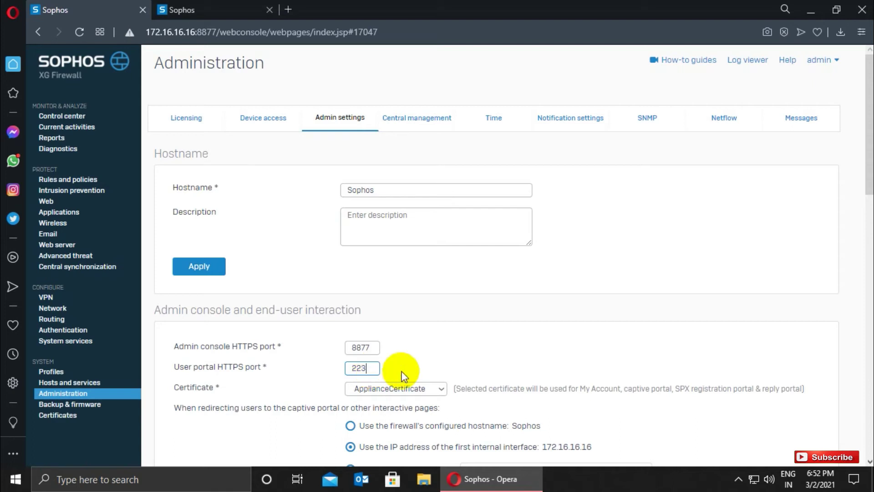
{"action": "left_click_drag", "start_coordinate": [868, 176], "coordinate": [870, 211]}
{"action": "left_click", "coordinate": [202, 411]}
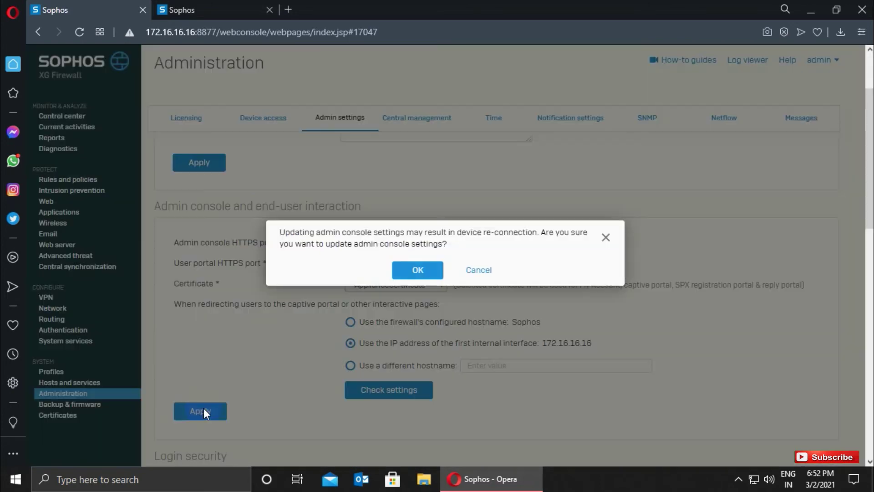
{"action": "left_click", "coordinate": [400, 273]}
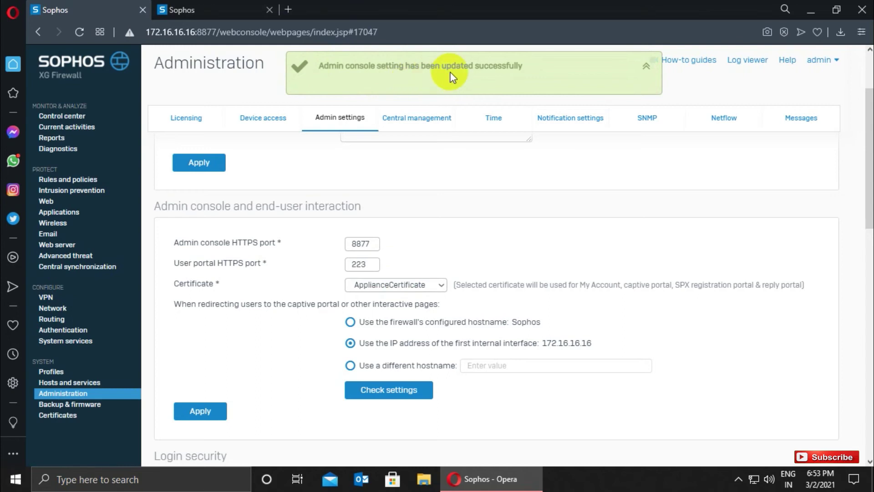
- Reload the user portal login page at its original address to test the old port
{"action": "left_click", "coordinate": [223, 9]}
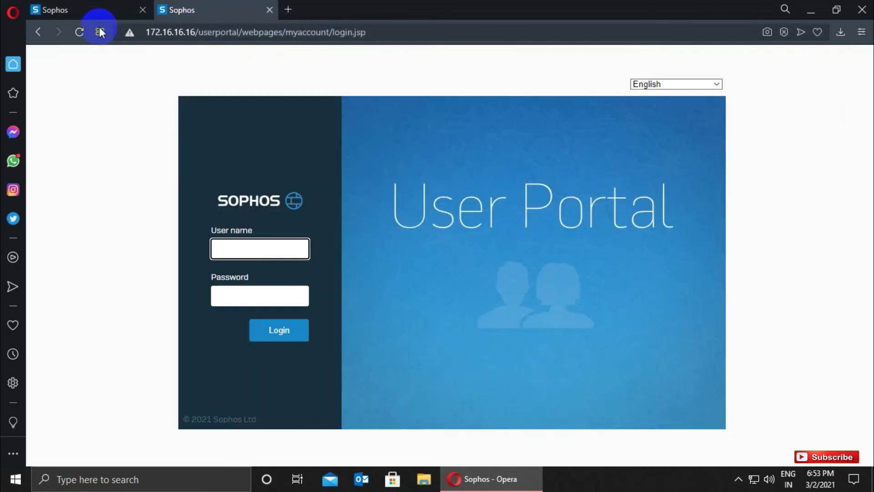
{"action": "left_click", "coordinate": [80, 32]}
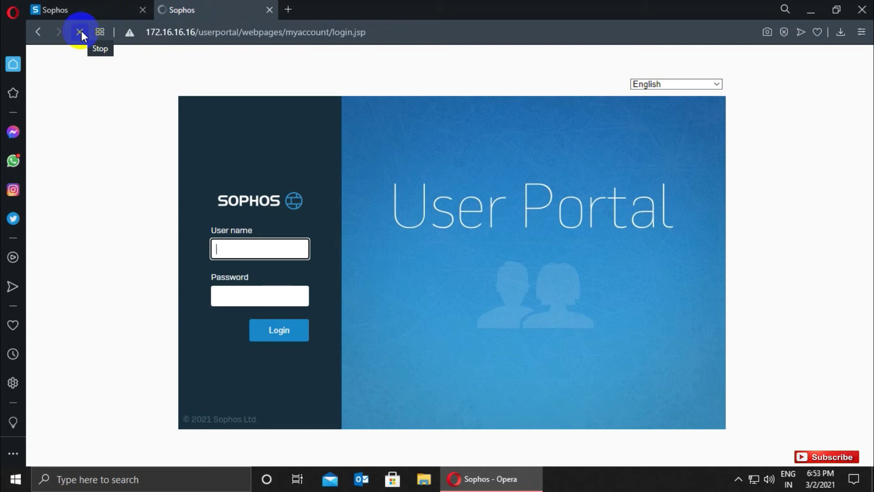
{"action": "left_click", "coordinate": [292, 9]}
{"action": "type", "text": "h"}
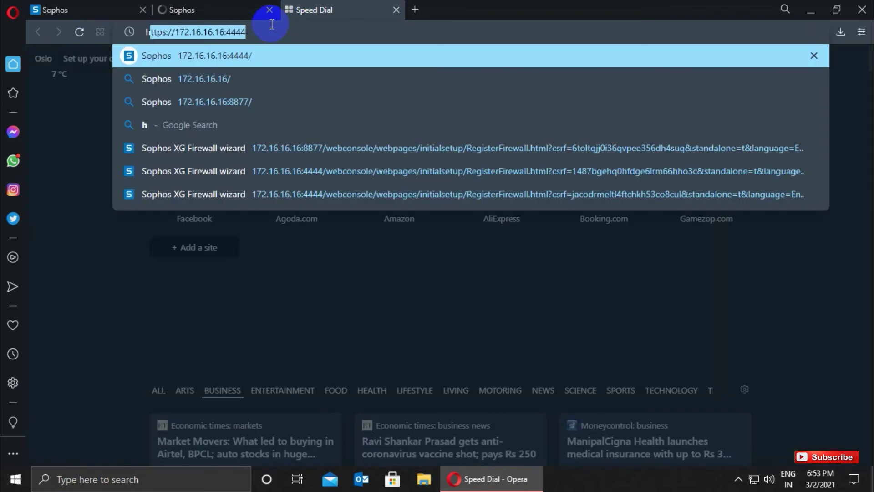
{"action": "type", "text": "tt"}
{"action": "key", "text": "End"}
{"action": "key", "text": "BackSpace"}
{"action": "key", "text": "BackSpace"}
{"action": "key", "text": "BackSpace"}
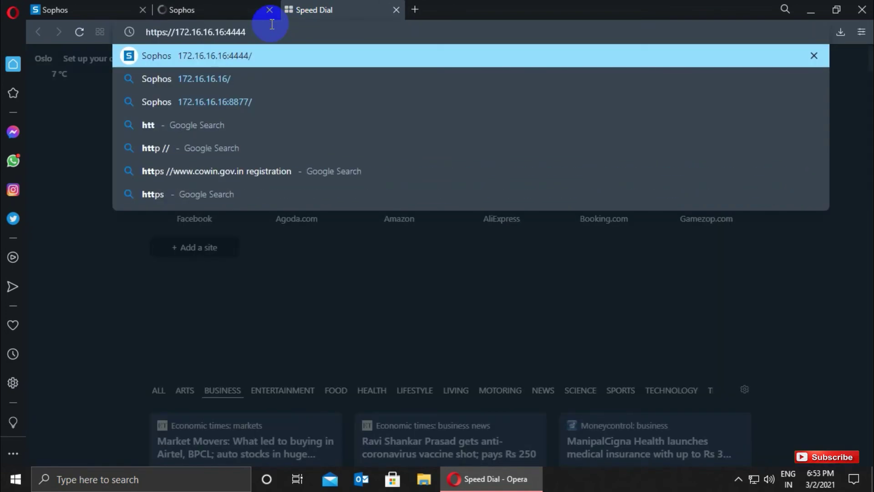
{"action": "key", "text": "BackSpace"}
{"action": "key", "text": "BackSpace"}
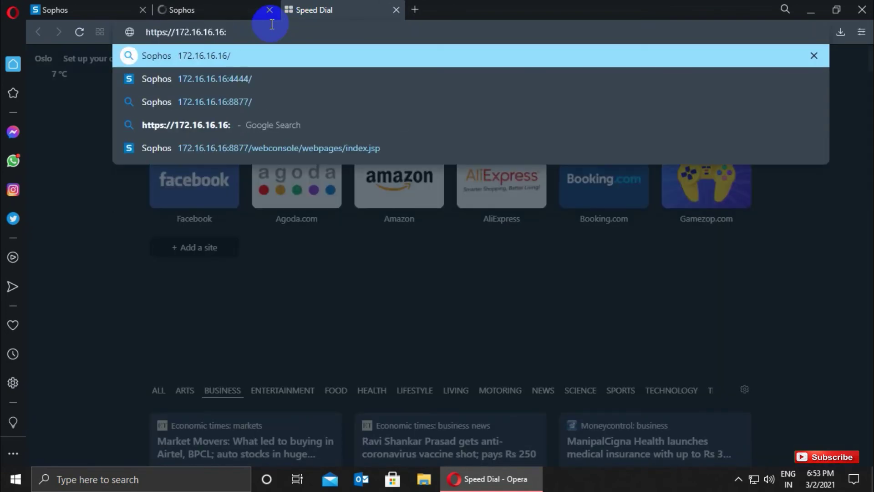
{"action": "type", "text": ":223"}
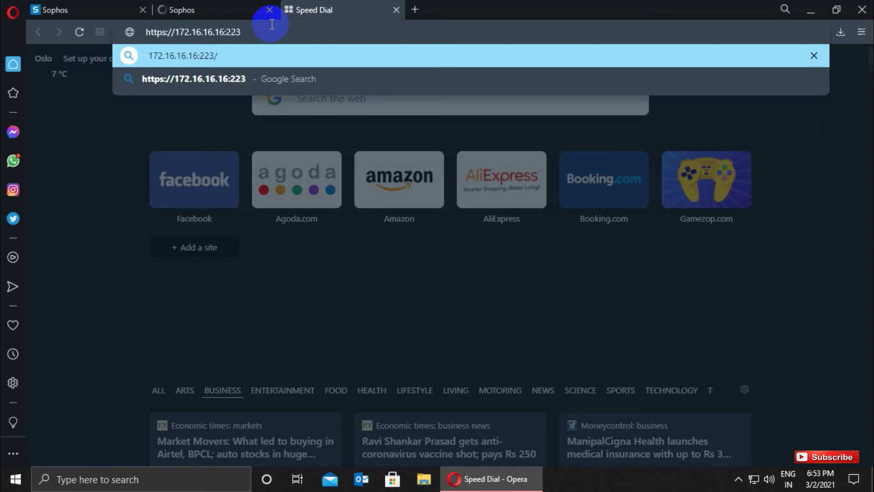
{"action": "key", "text": "Return"}
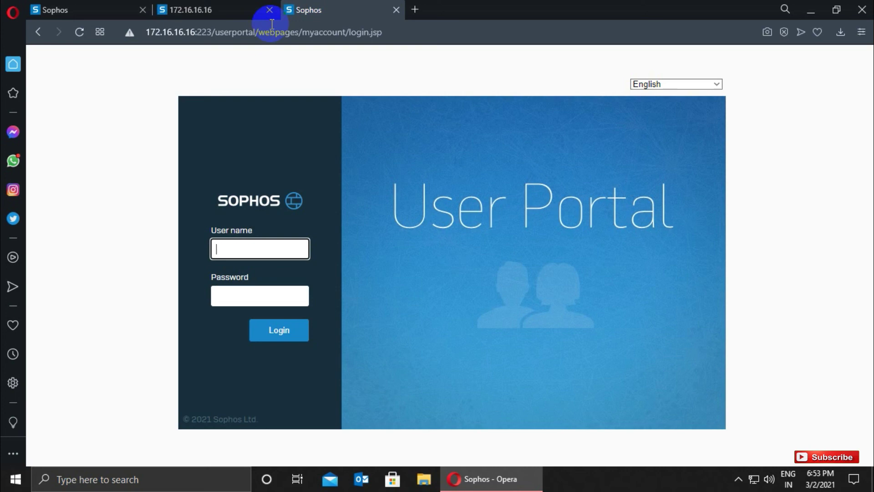
{"action": "left_click", "coordinate": [196, 10]}
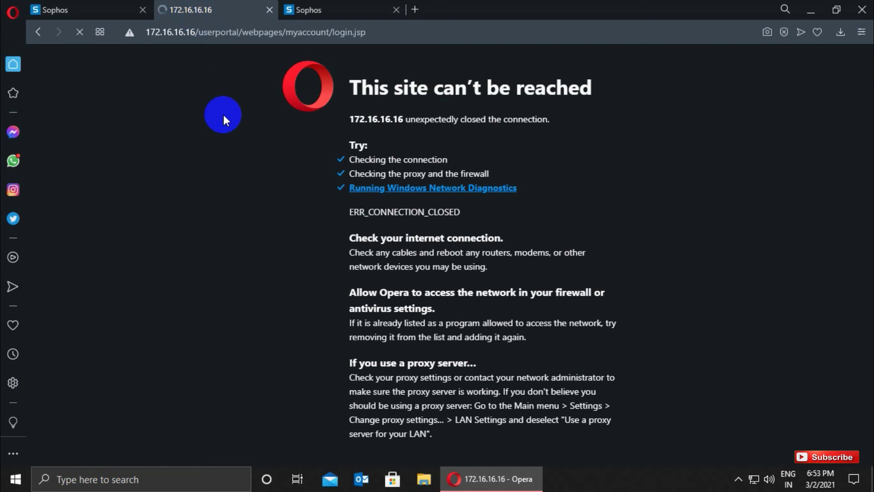
{"action": "left_click", "coordinate": [302, 10]}
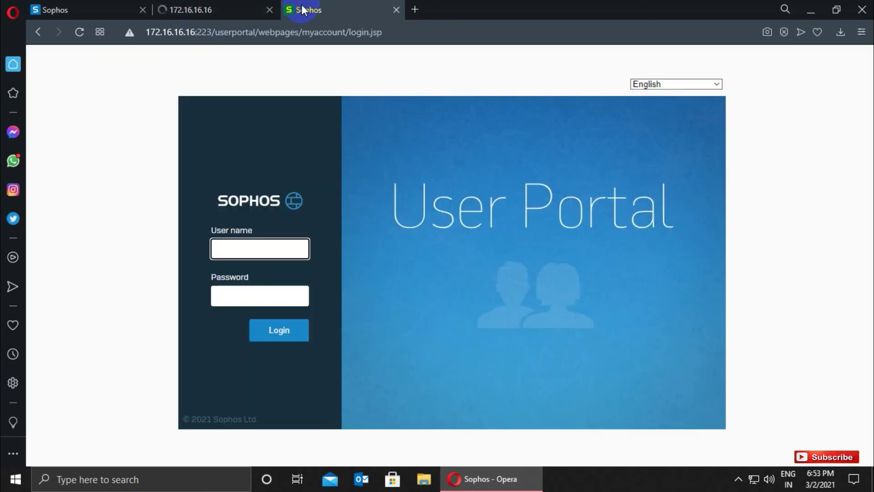